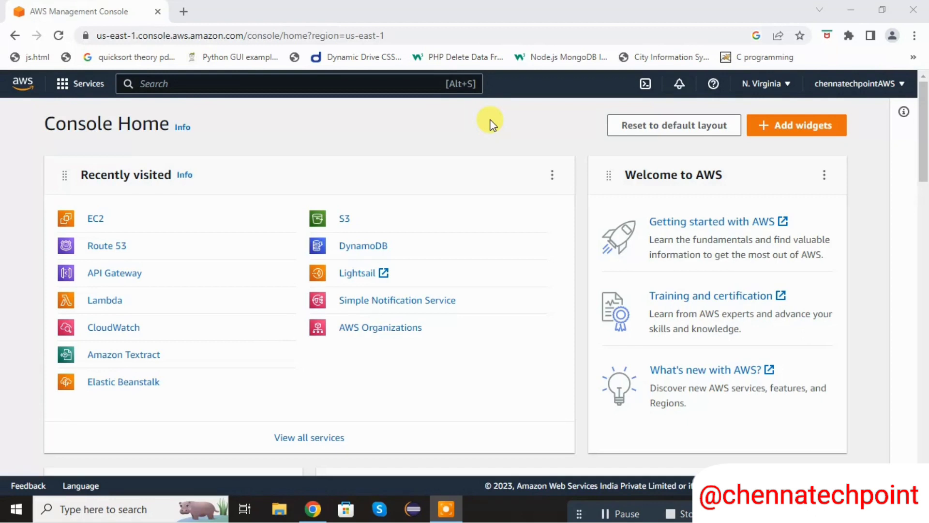
Search the AWS services for ec2 and open the EC2 service
left_click(237, 78)
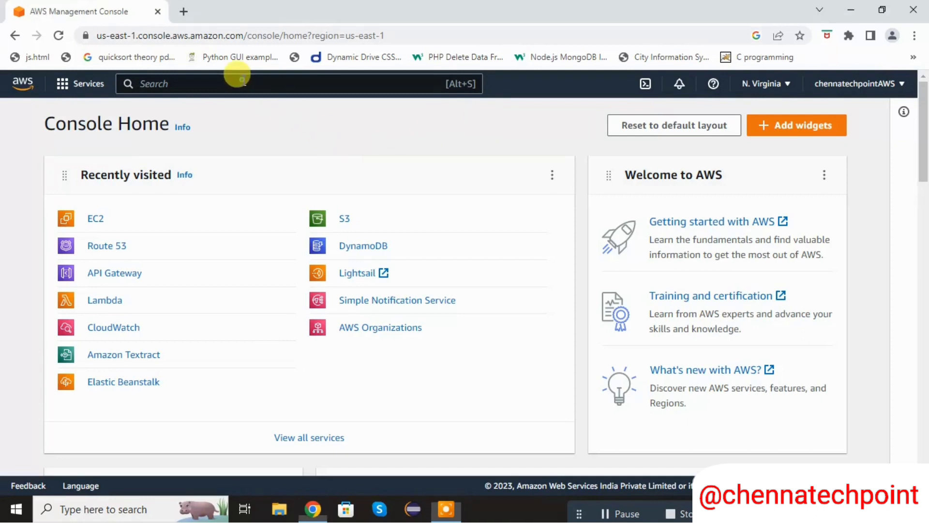
type("ec2")
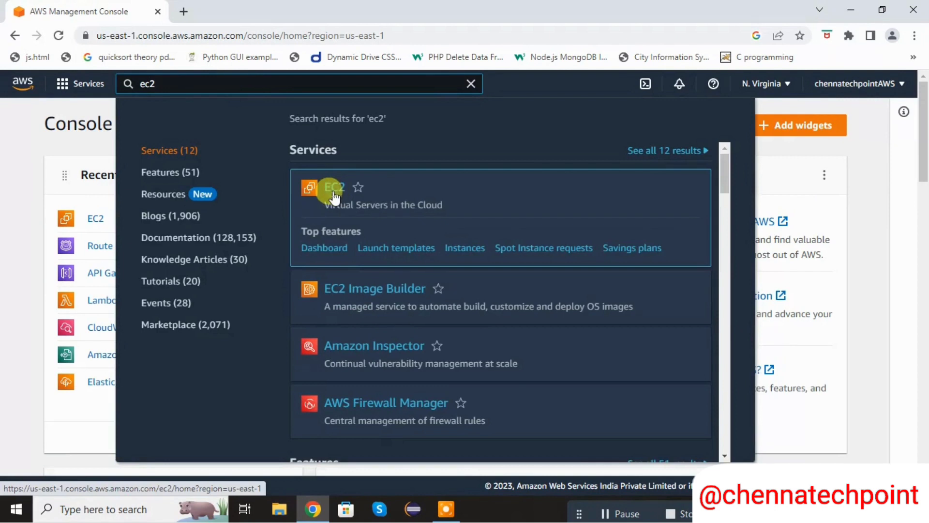
left_click(334, 194)
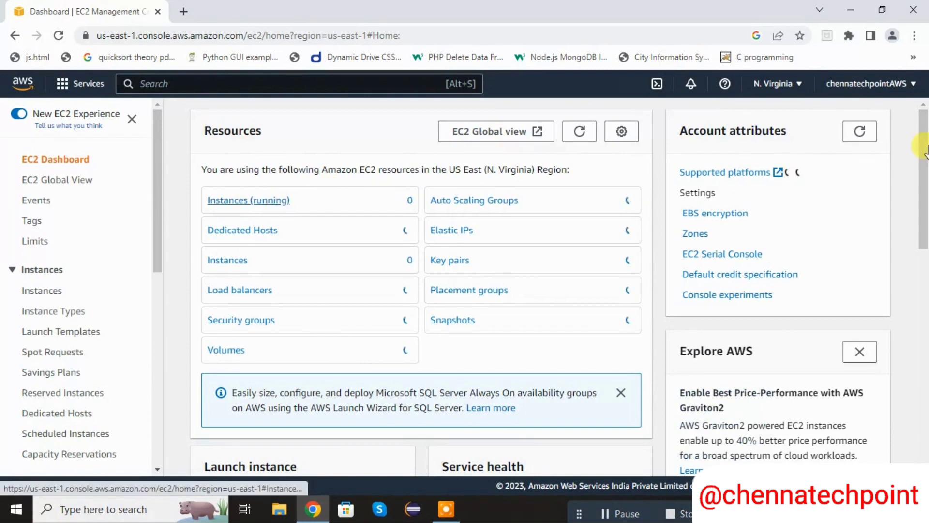
Start launching a new EC2 instance and name it myinstance
scroll(926, 188, "down", 2)
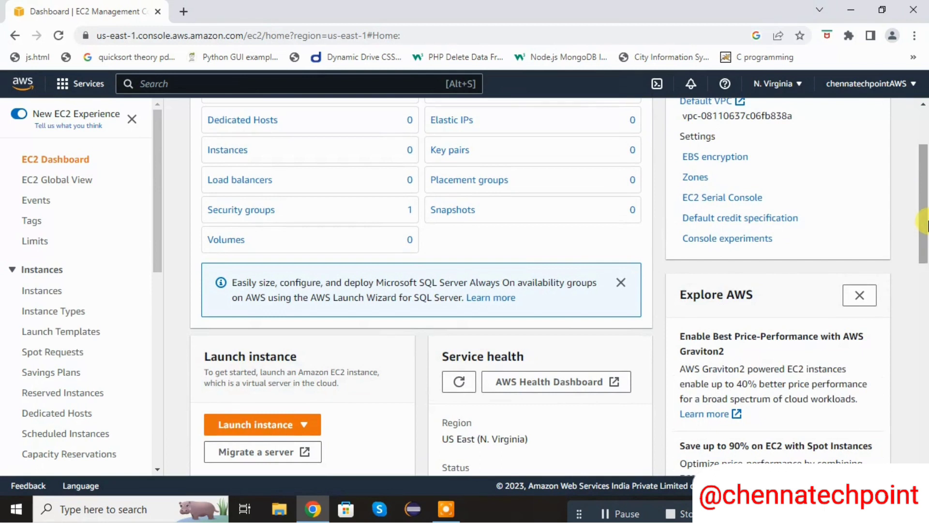
scroll(925, 223, "down", 3)
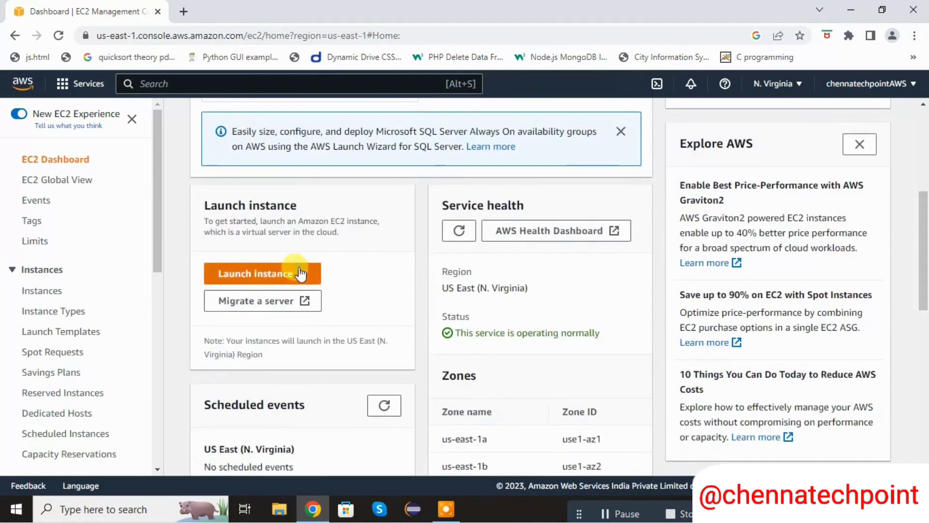
left_click(301, 274)
left_click(262, 295)
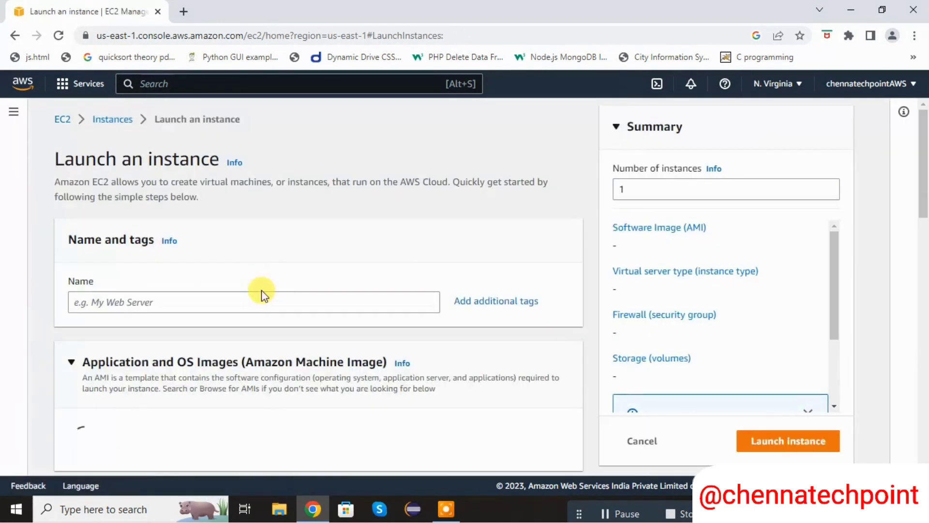
left_click(196, 304)
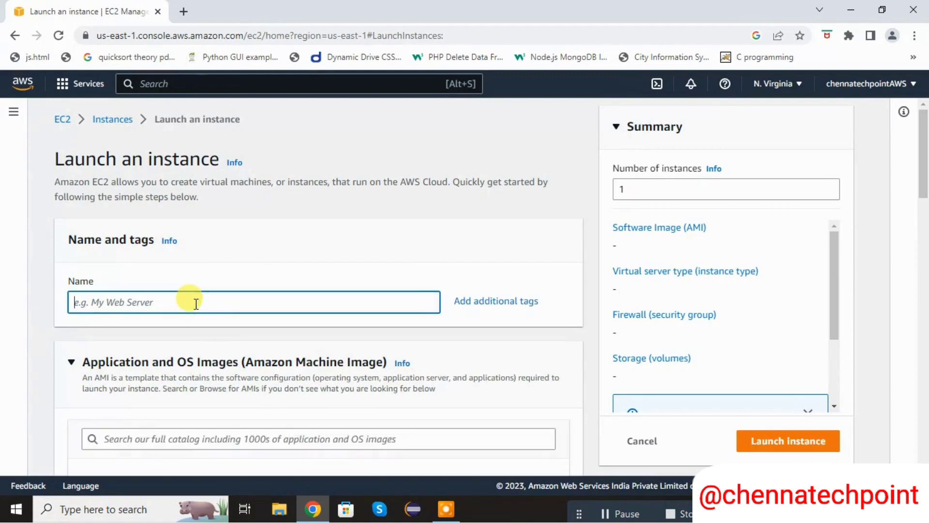
type("myinstance")
Browse more AMIs and select Amazon Linux 2 AMI (HVM) - Kernel 5.10, SSD Volume Type, 64-bit (x86)
scroll(925, 162, "down", 1)
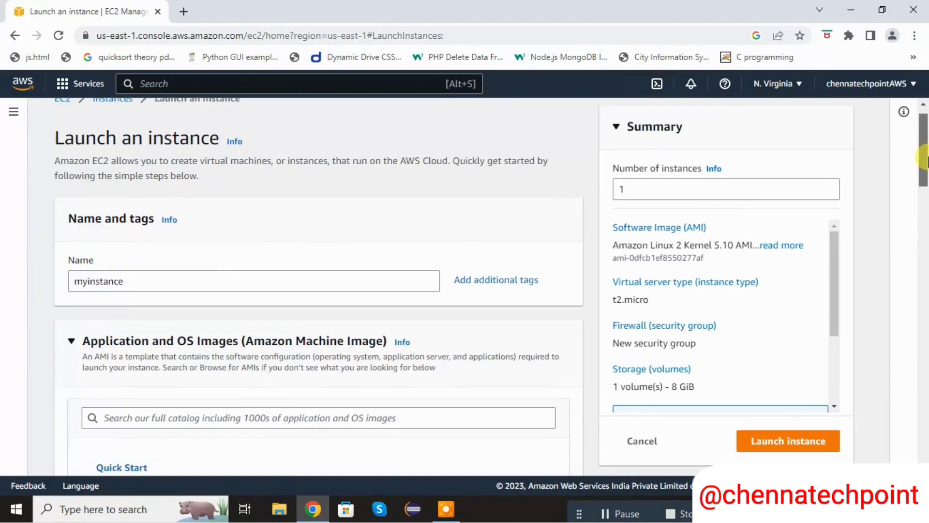
left_click_drag(928, 157, 927, 207)
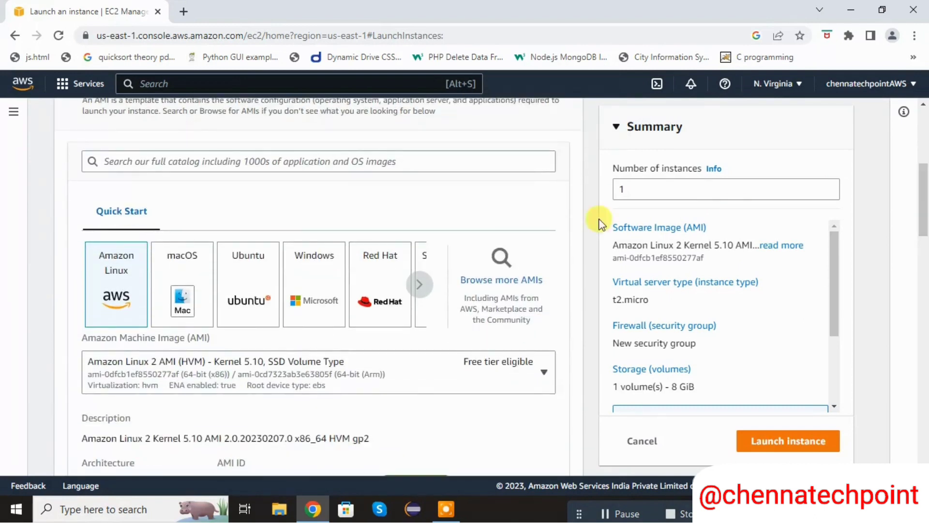
left_click(484, 279)
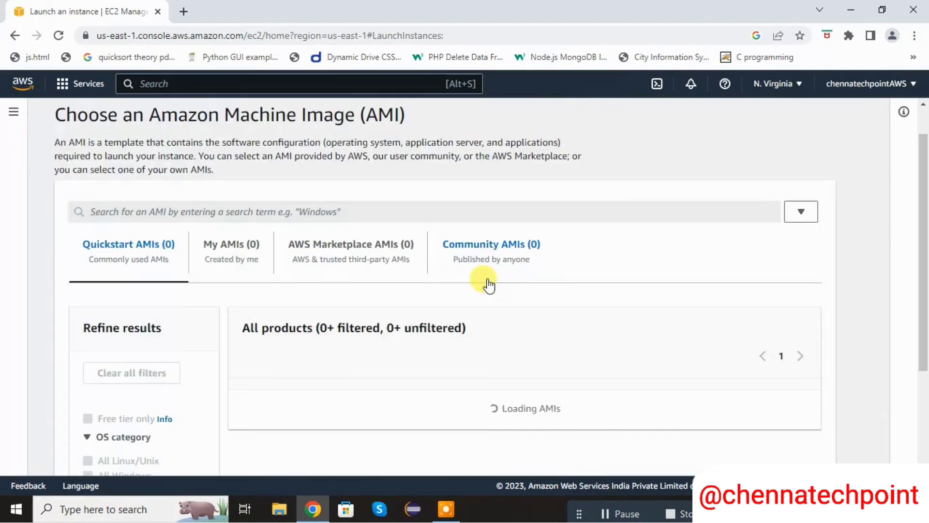
scroll(927, 217, "down", 2)
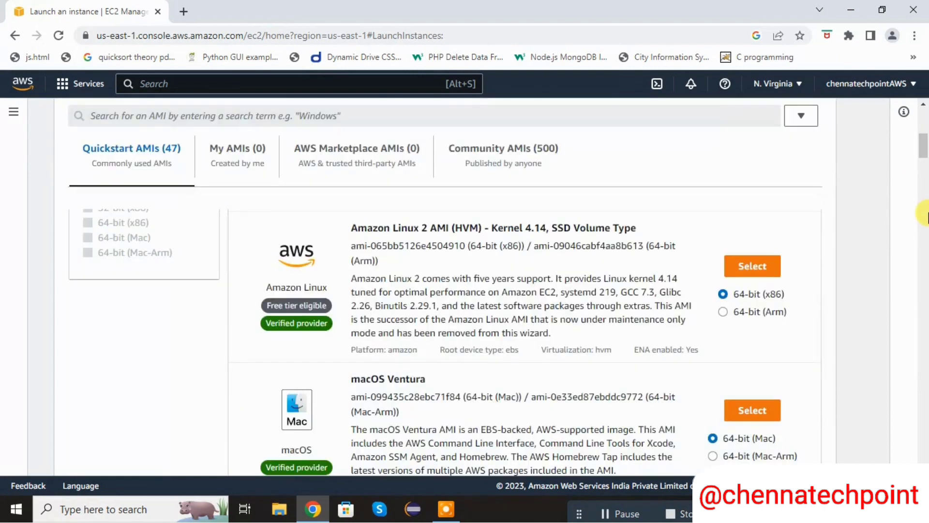
scroll(927, 213, "up", 3)
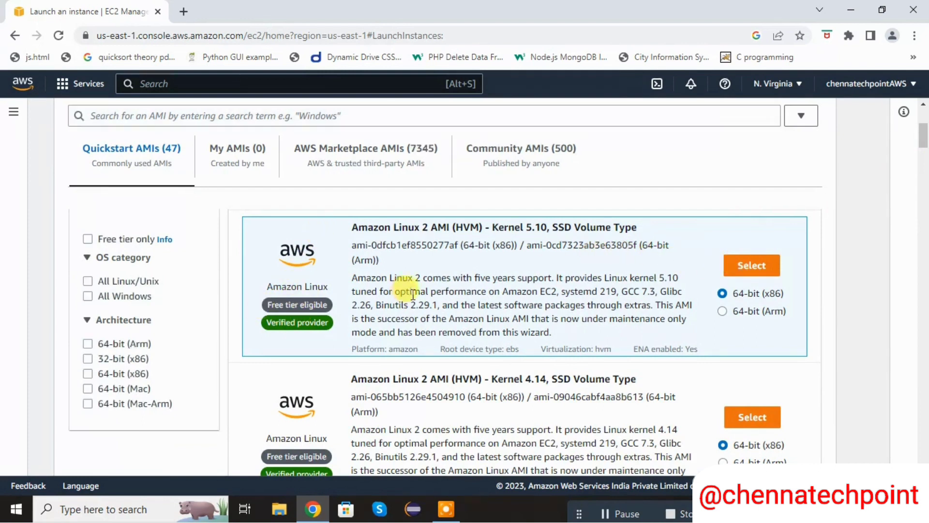
left_click(753, 266)
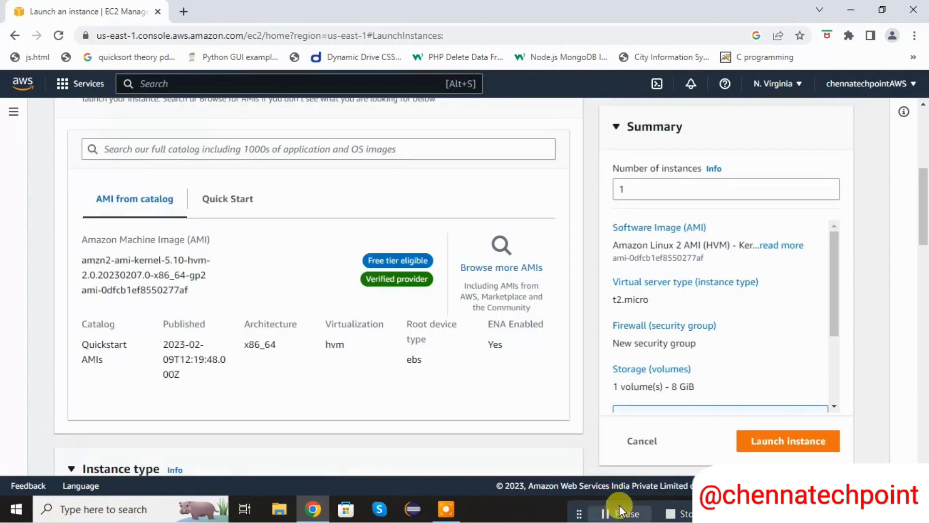
Create a new RSA key pair named myinstance in .ppk format and save myinstance.ppk to the Downloads folder
left_click_drag(924, 198, 926, 244)
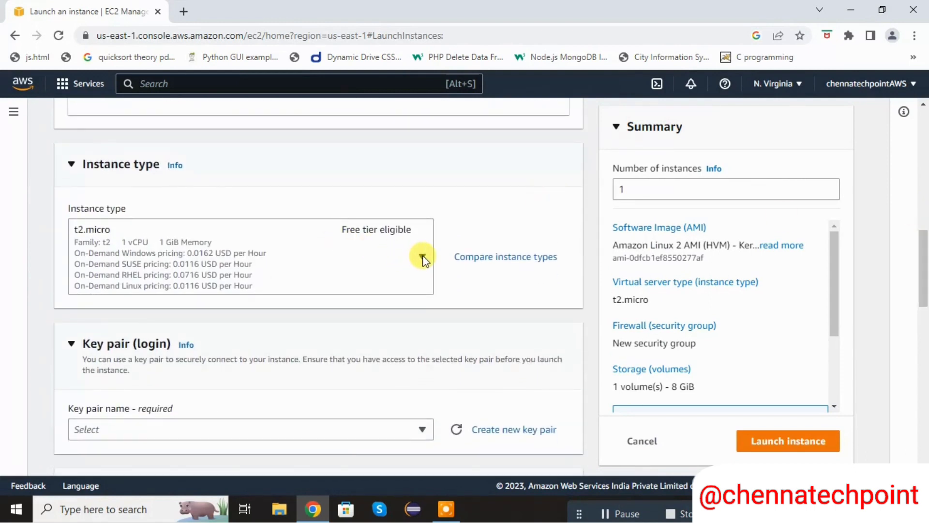
left_click_drag(927, 244, 927, 250)
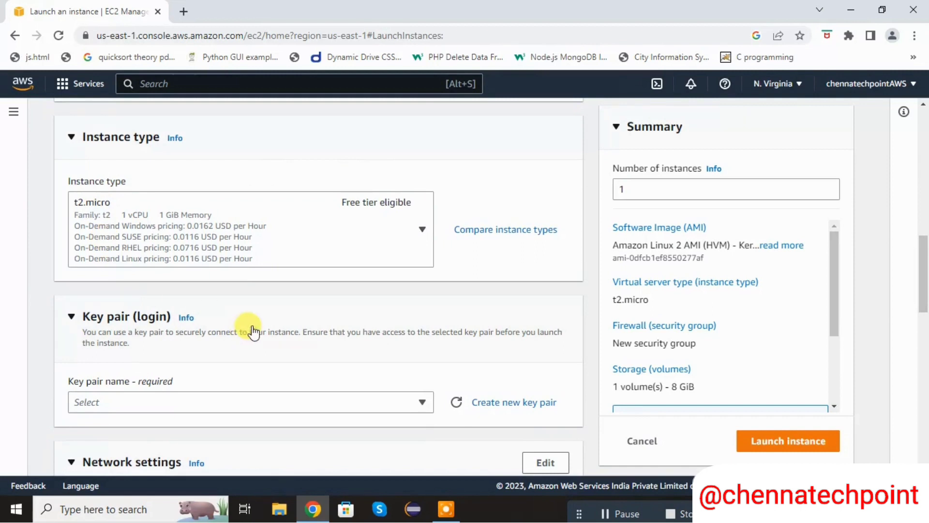
left_click_drag(925, 264, 926, 283)
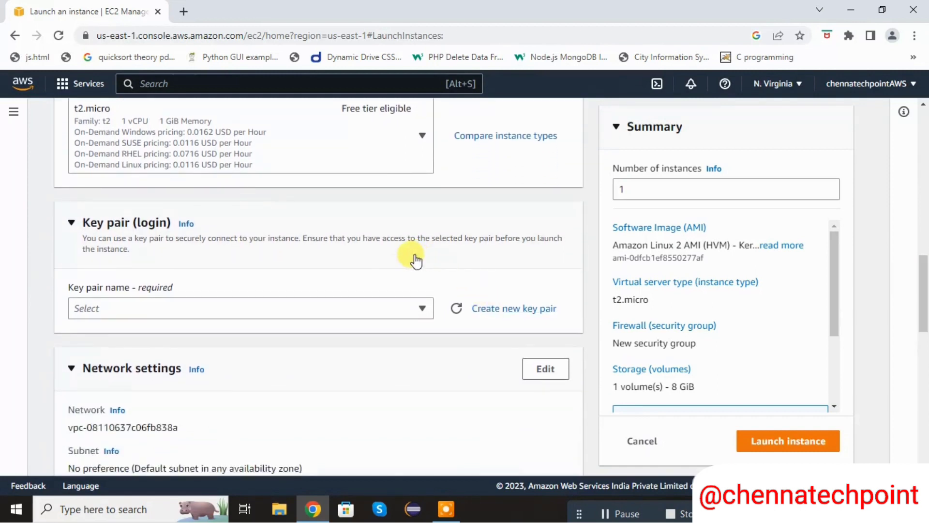
left_click(486, 311)
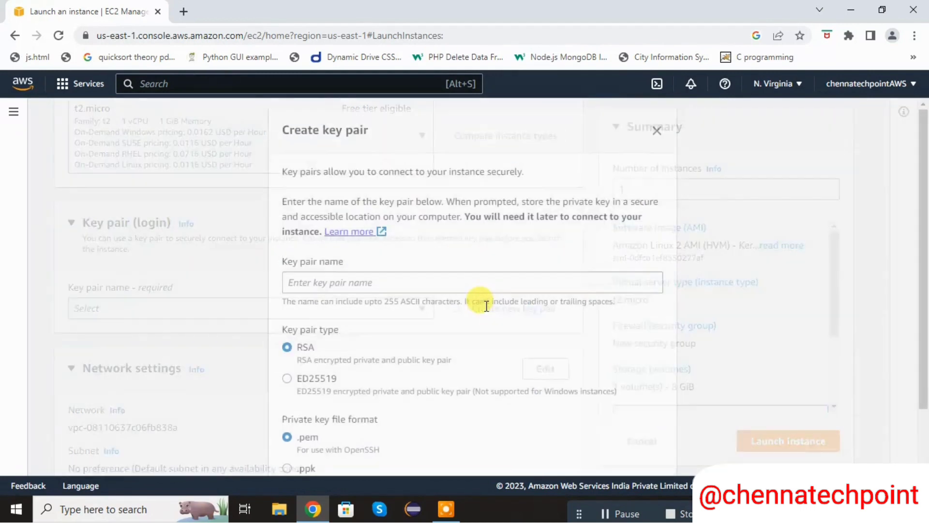
left_click(401, 283)
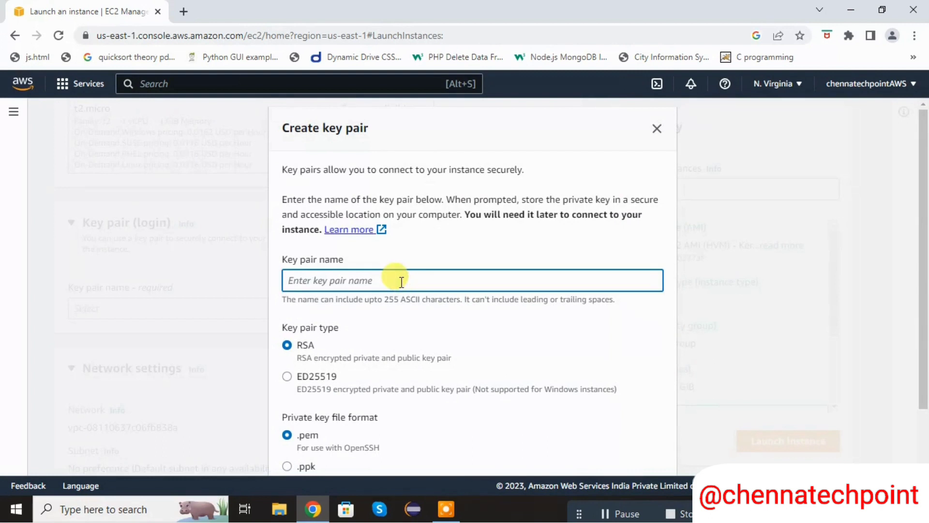
type("myinstance")
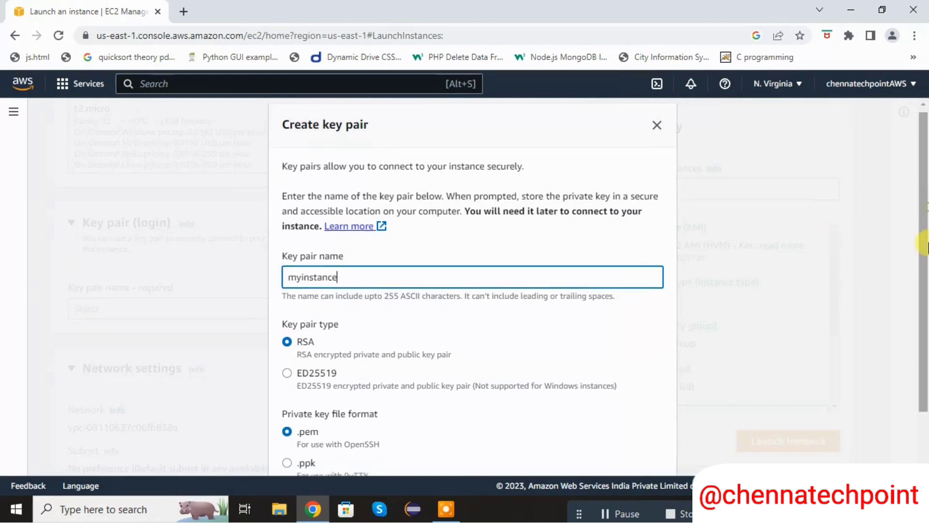
scroll(926, 318, "down", 2)
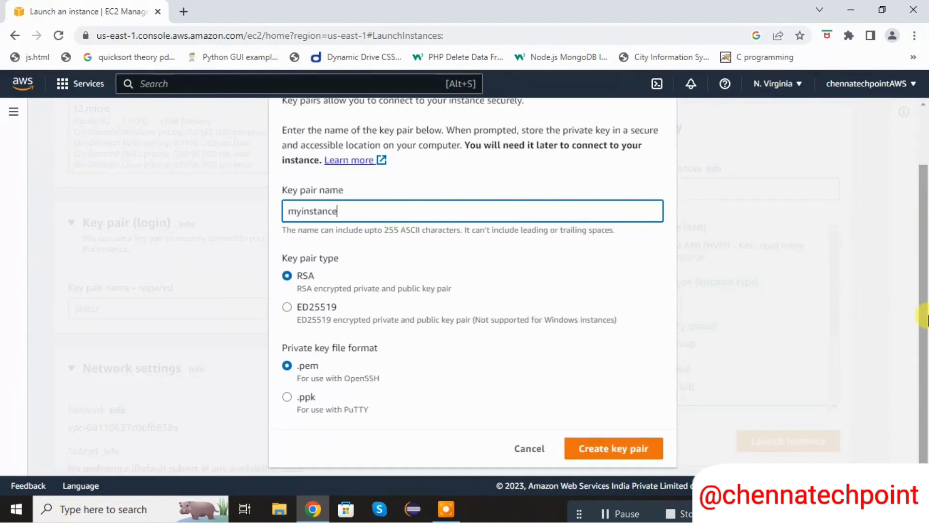
left_click(287, 397)
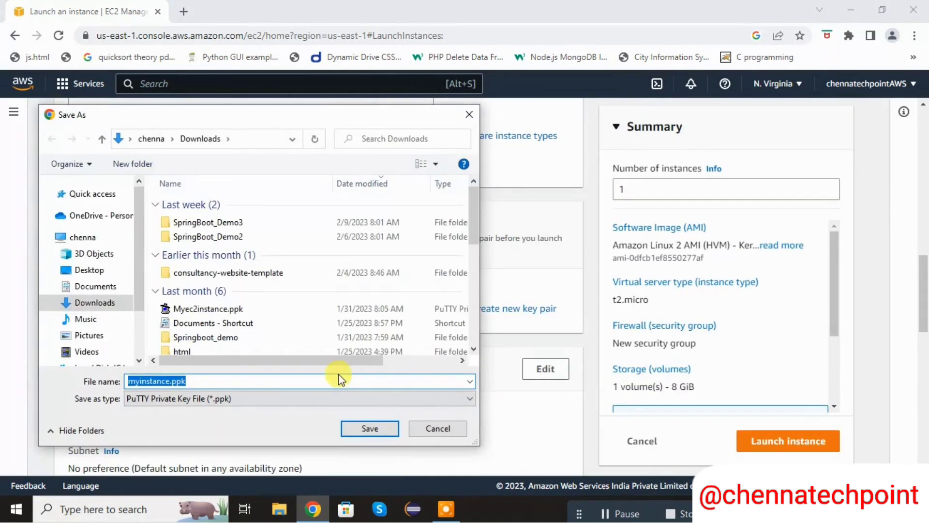
left_click(360, 428)
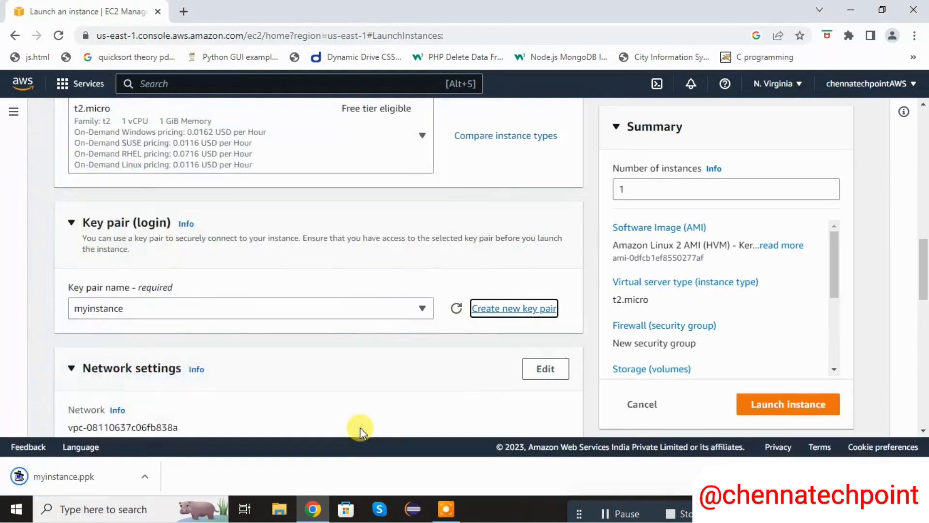
Launch the instance with the default network and storage settings
left_click_drag(924, 265, 925, 382)
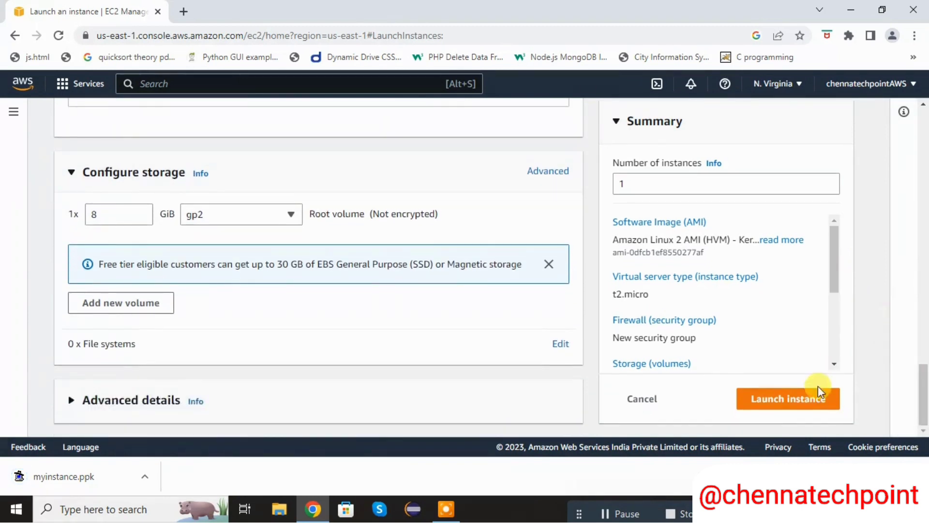
left_click(798, 400)
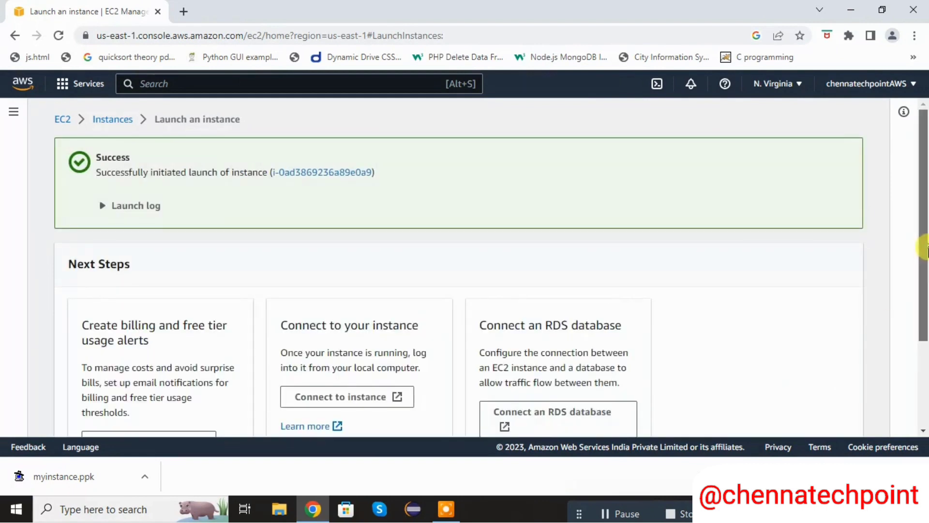
Show the list of all instances and refresh it
scroll(924, 247, "down", 3)
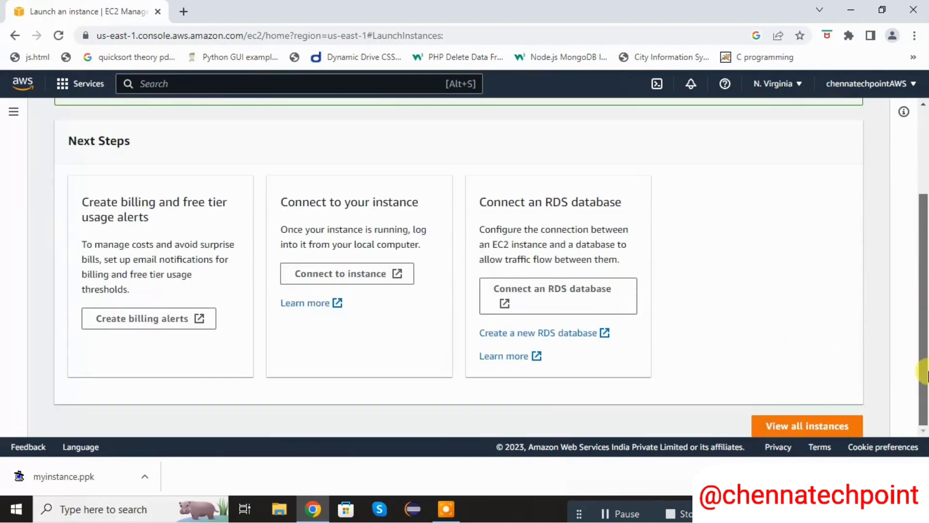
left_click(815, 428)
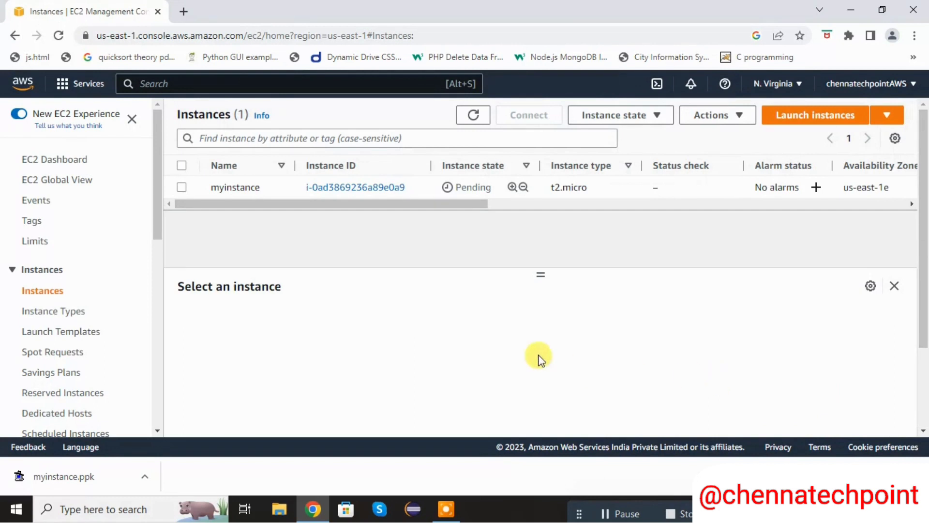
left_click(474, 116)
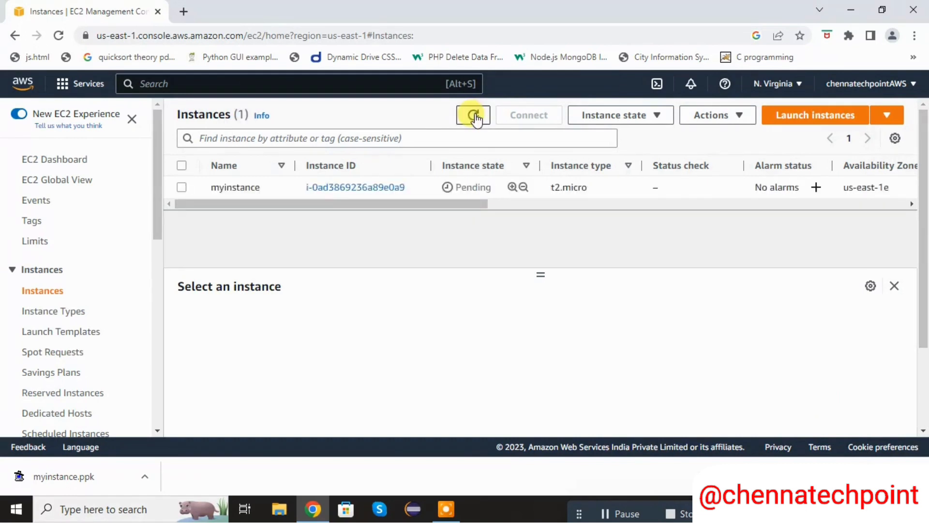
left_click(619, 512)
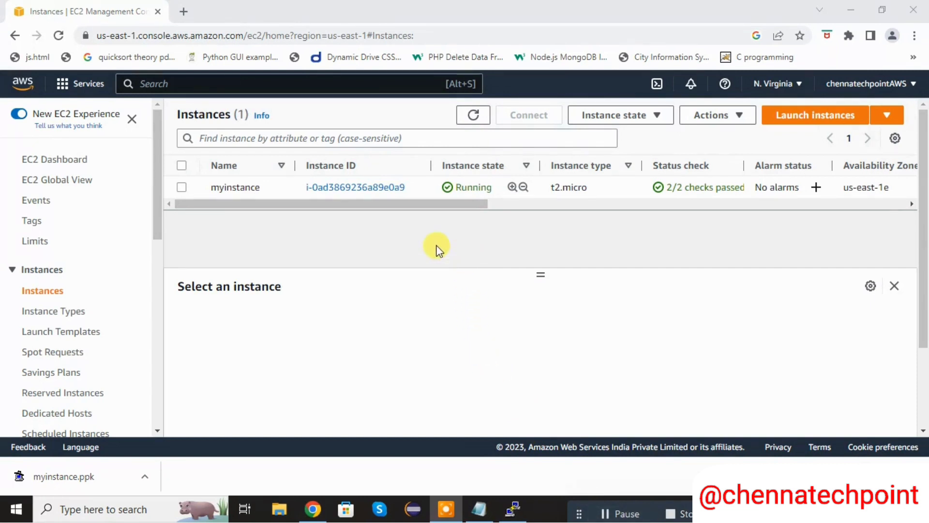
Open the connection options of myinstance and examine the SSH client instructions with their example command
left_click(374, 191)
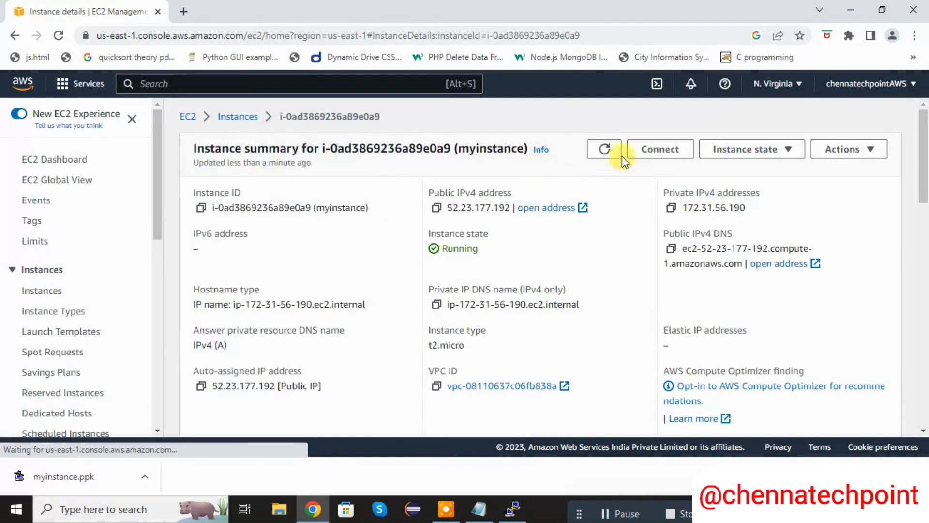
left_click(654, 151)
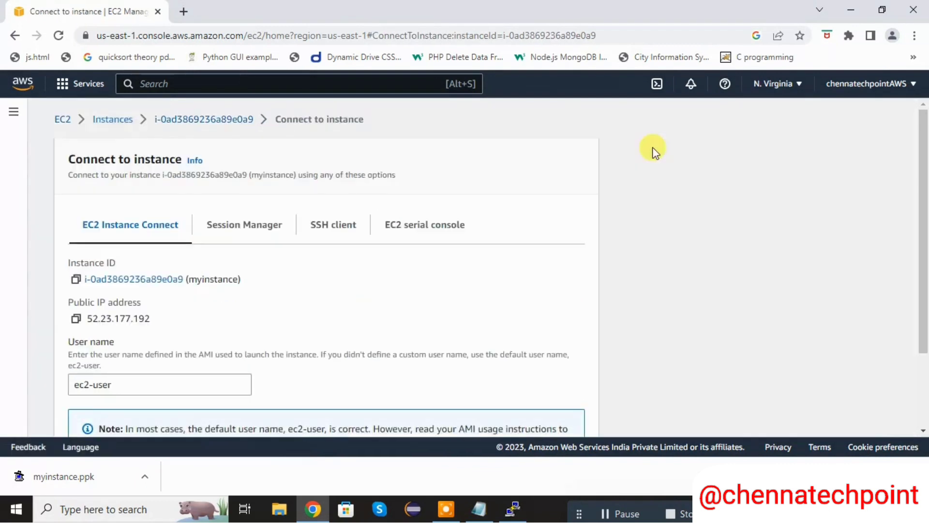
left_click(329, 228)
left_click_drag(922, 129, 925, 205)
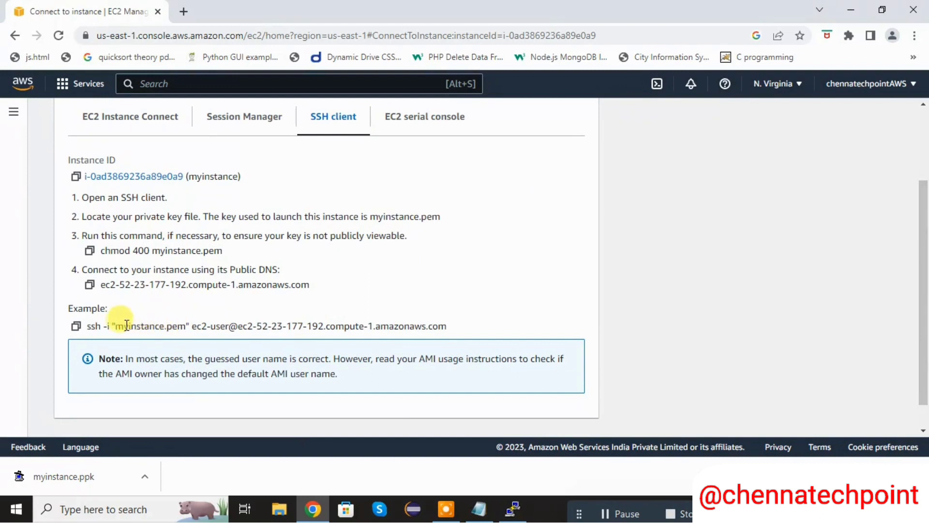
left_click_drag(115, 326, 293, 326)
left_click(295, 325)
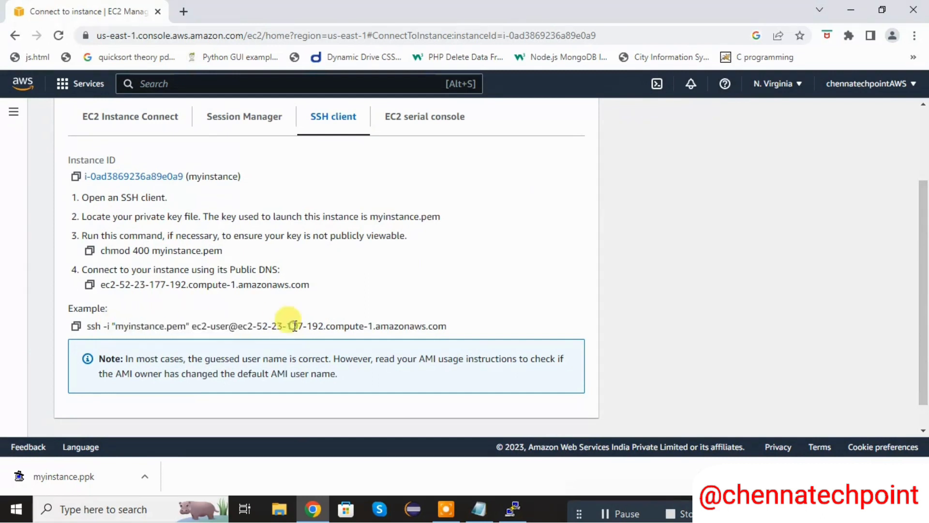
Copy the public IPv4 address 52.23.177.192 from the myinstance summary and enter it as the host name in PuTTY
left_click(514, 508)
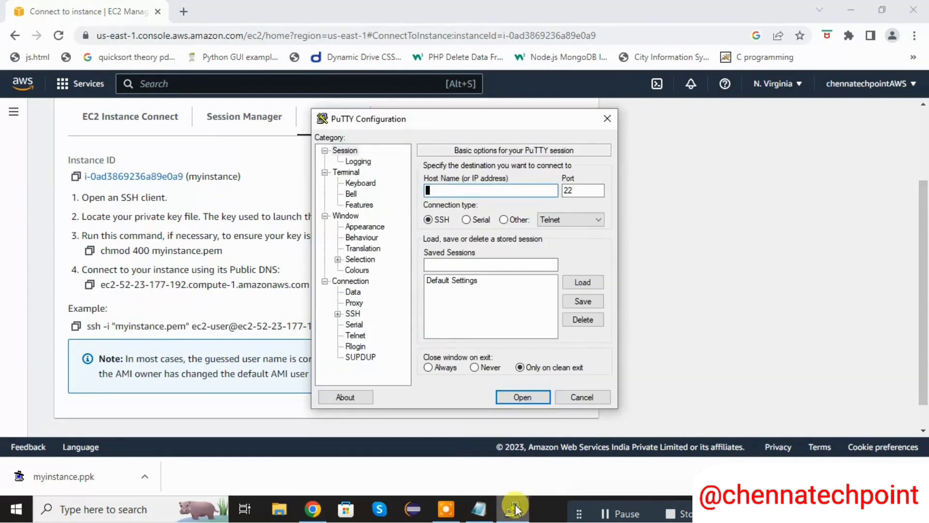
left_click_drag(465, 127, 782, 170)
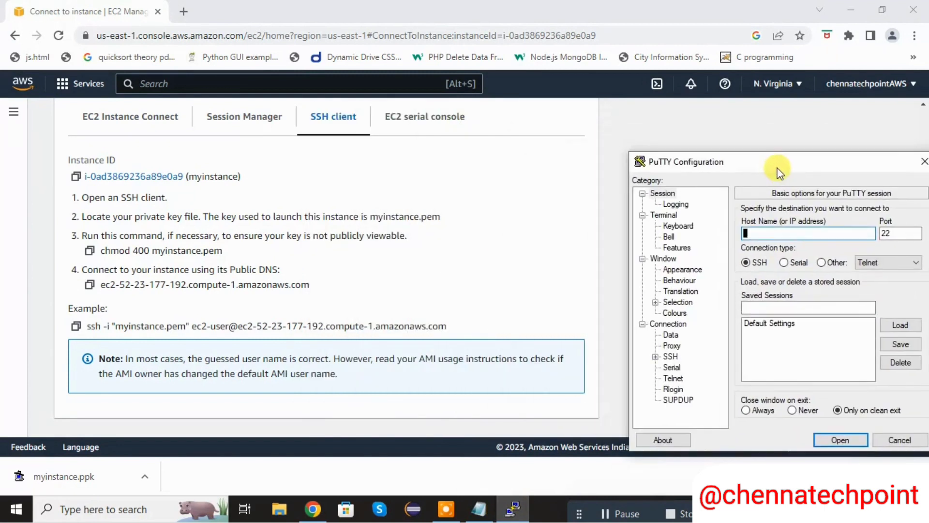
left_click(132, 121)
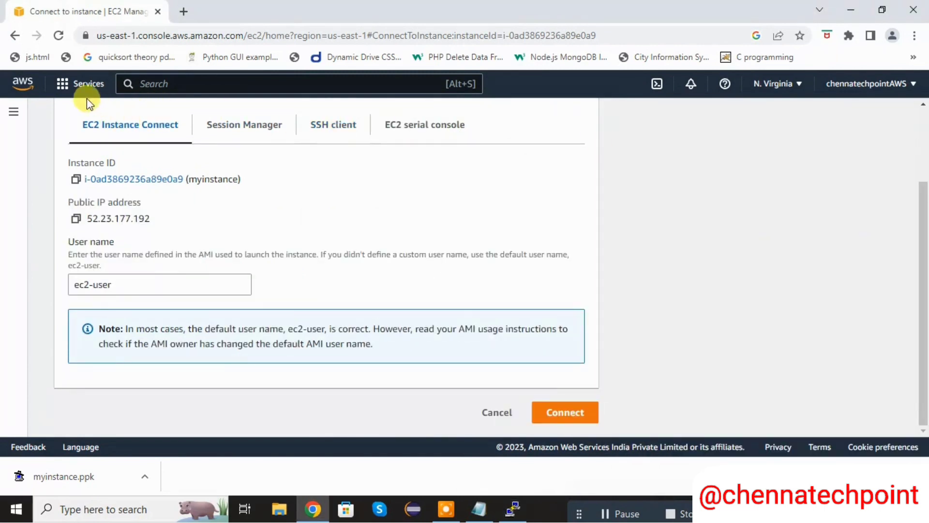
left_click(15, 38)
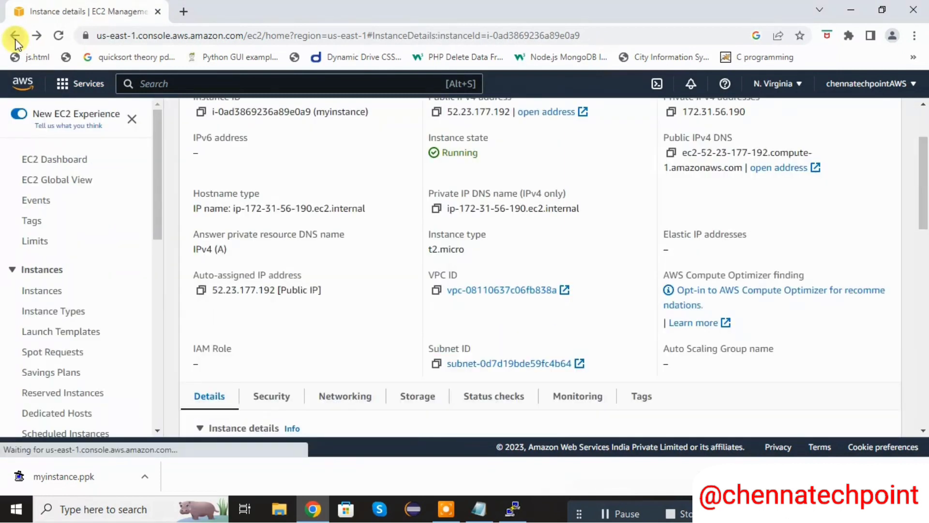
left_click_drag(923, 208, 924, 155)
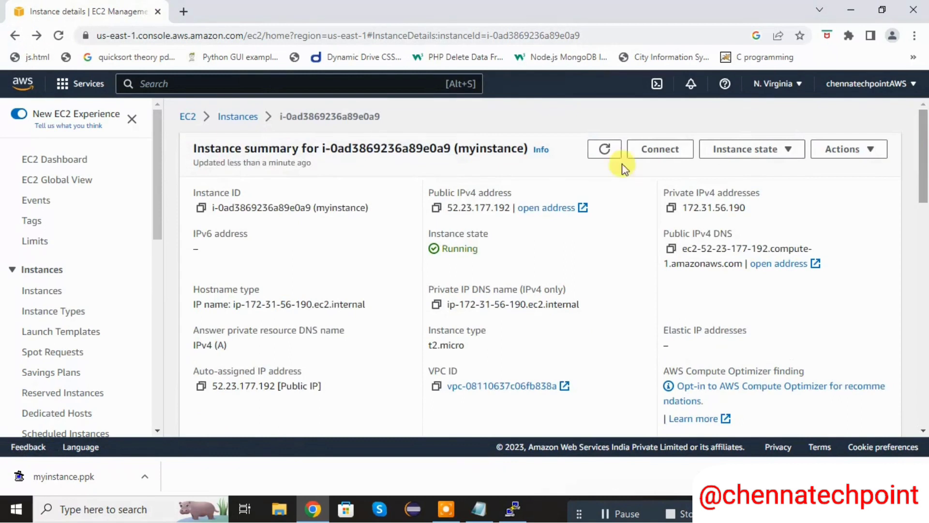
left_click(436, 209)
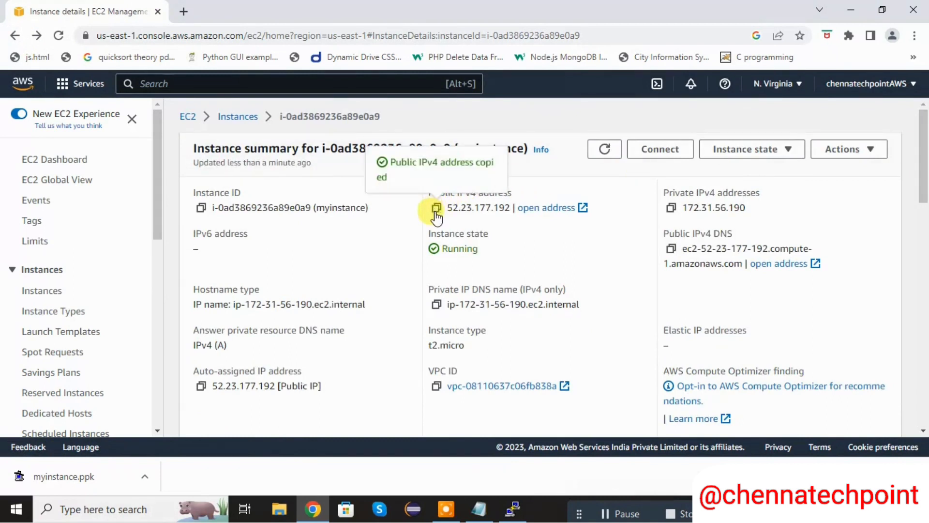
left_click(512, 508)
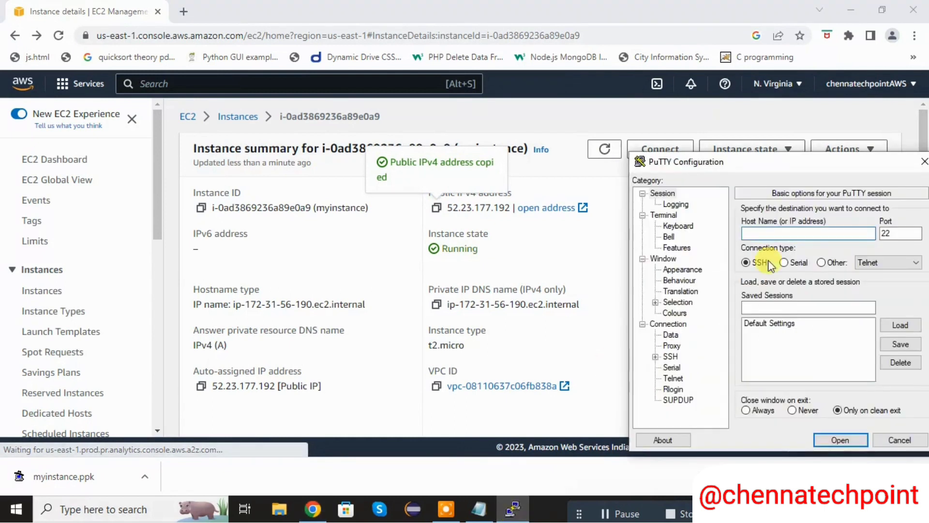
left_click(806, 233)
key("ctrl+v")
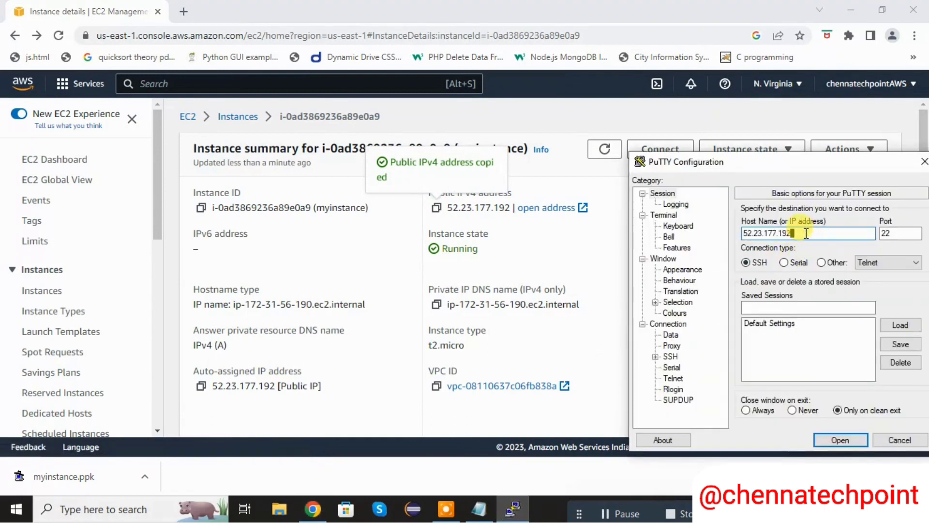
Copy ec2-user from the example command in the instance's SSH client instructions and set it as PuTTY's auto-login username
left_click(670, 334)
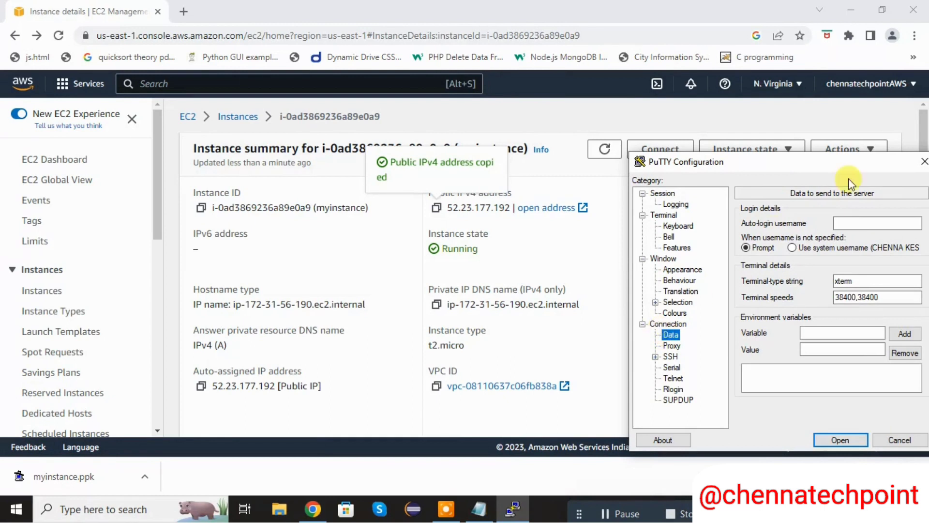
left_click(851, 10)
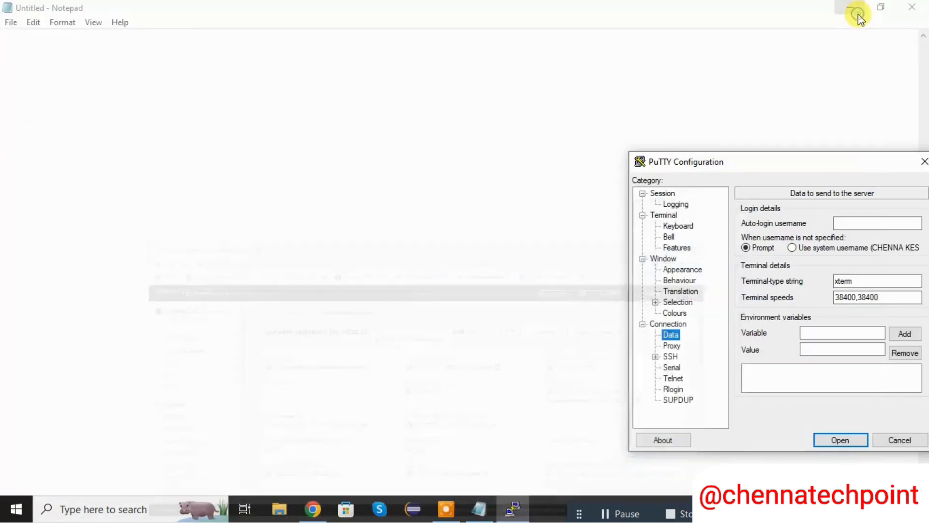
left_click_drag(795, 158, 581, 136)
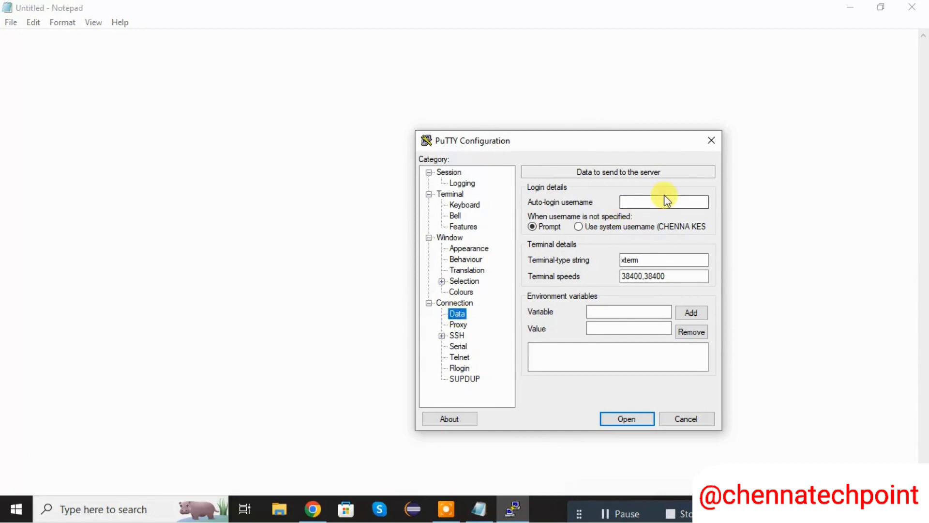
left_click(653, 202)
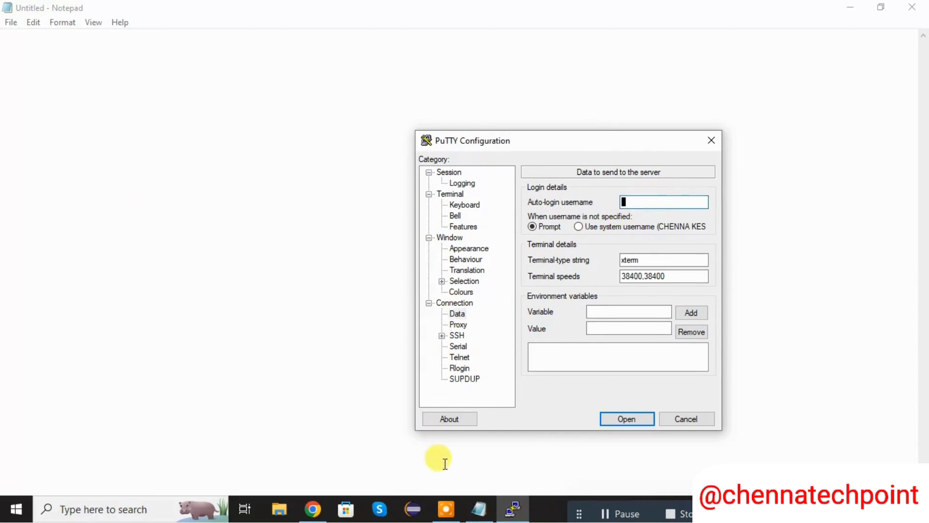
left_click(320, 511)
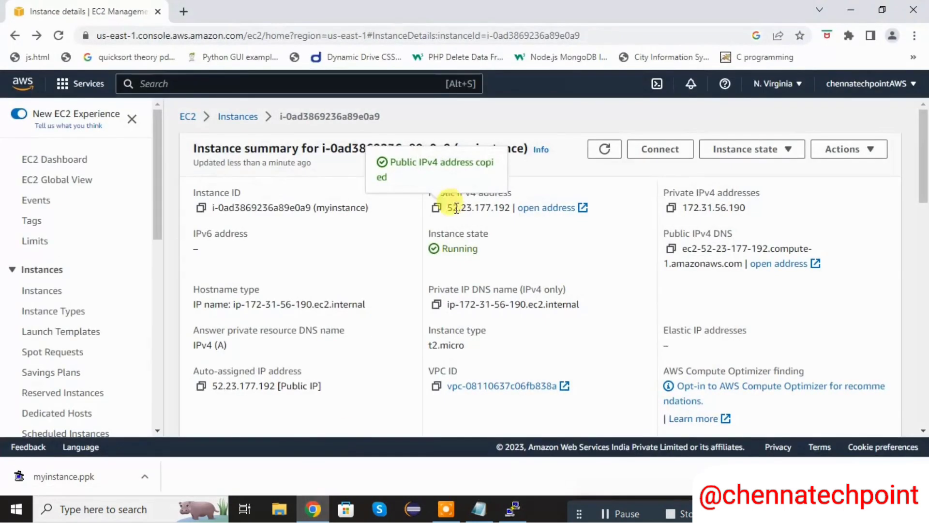
left_click(661, 150)
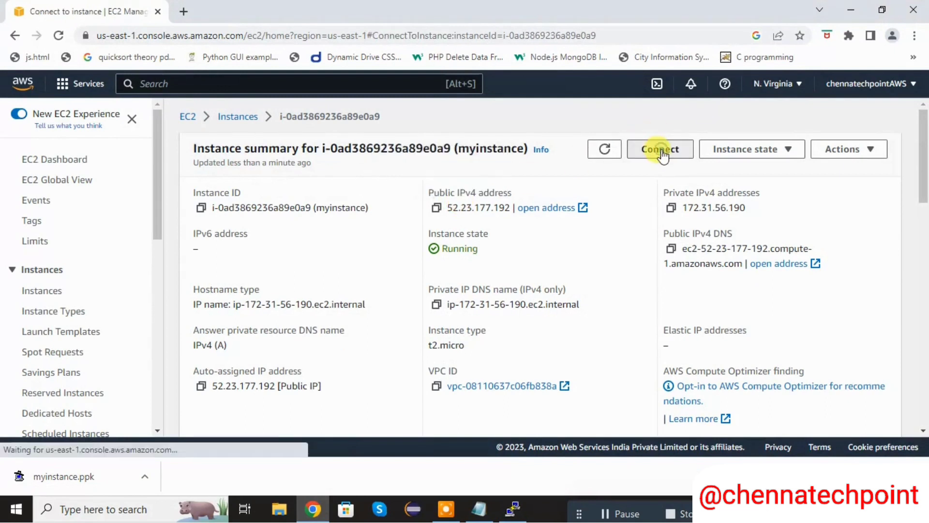
left_click(334, 228)
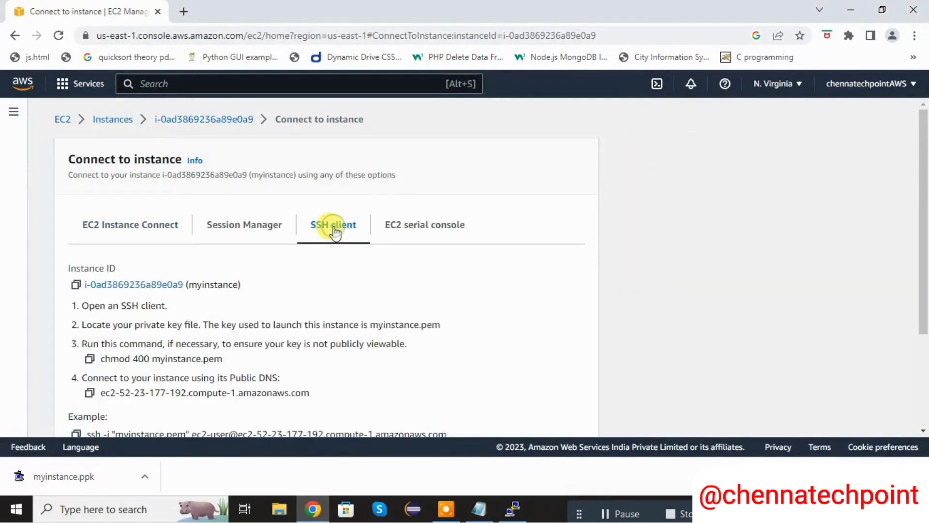
scroll(924, 290, "down", 3)
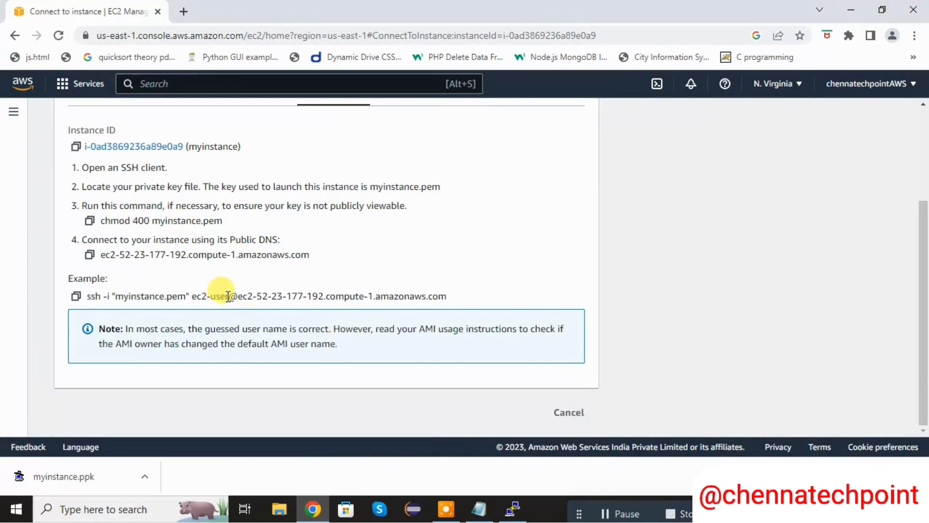
left_click_drag(226, 296, 193, 296)
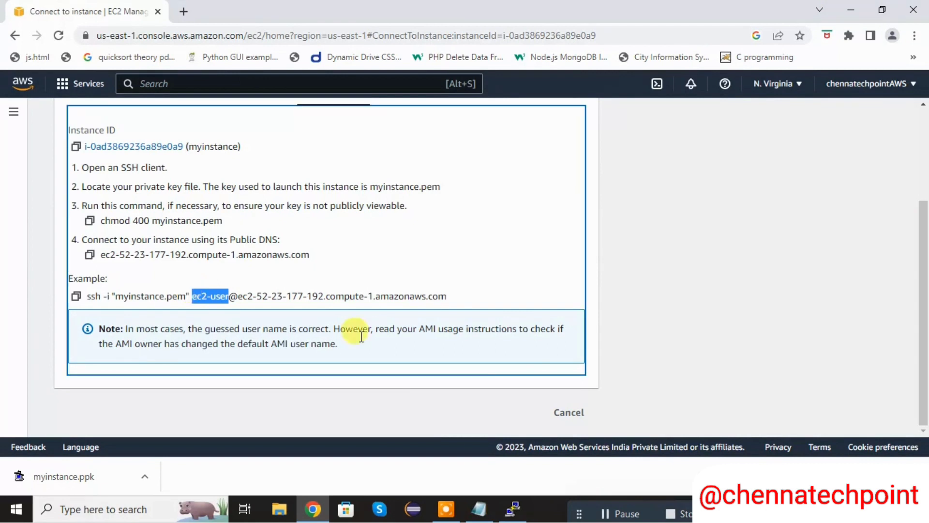
left_click(512, 508)
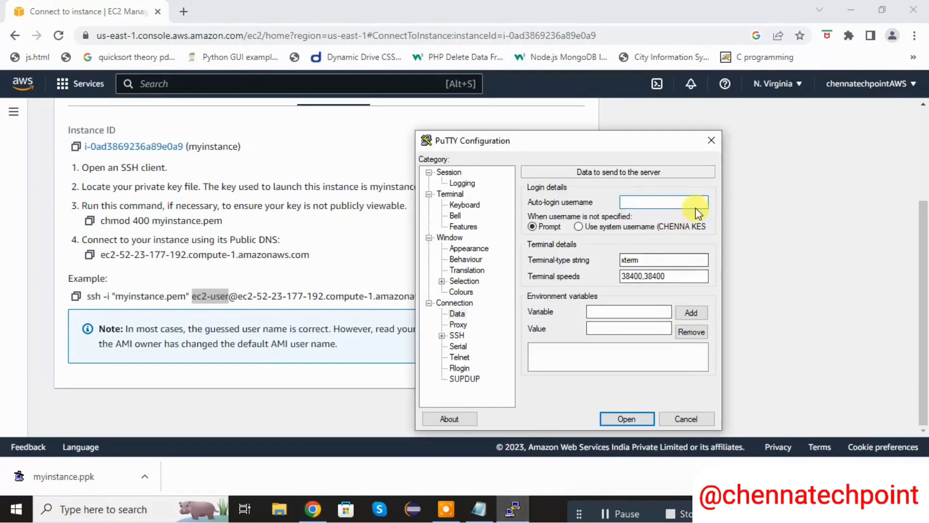
key("ctrl+v")
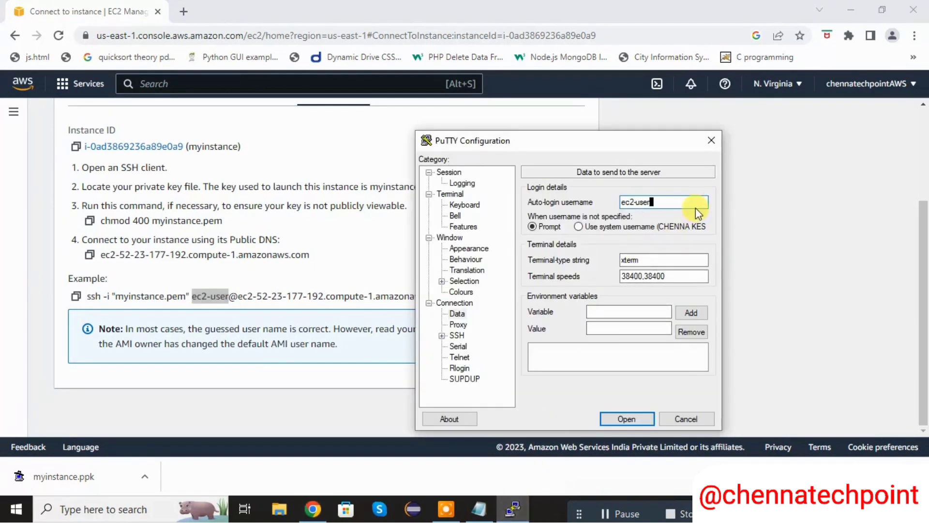
Choose myinstance.ppk from the Downloads folder as the private key file for SSH authentication in PuTTY
left_click(441, 336)
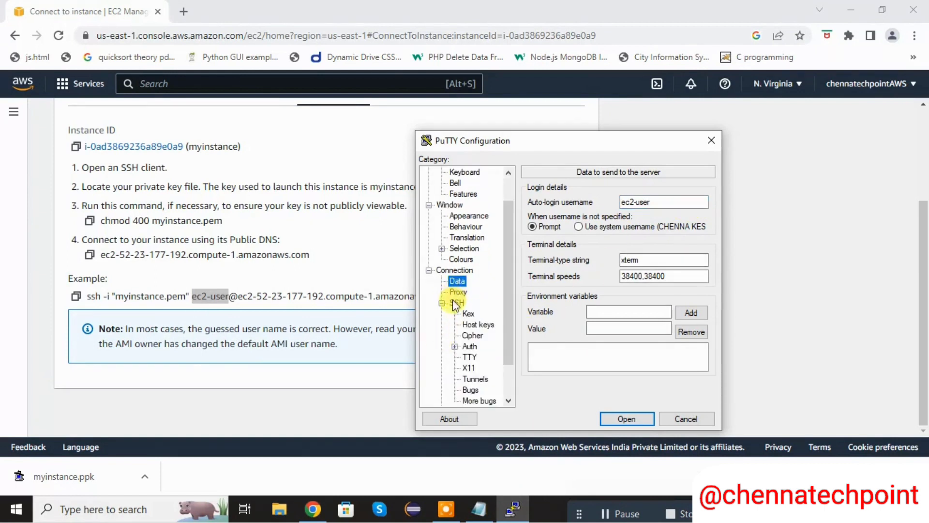
left_click(468, 346)
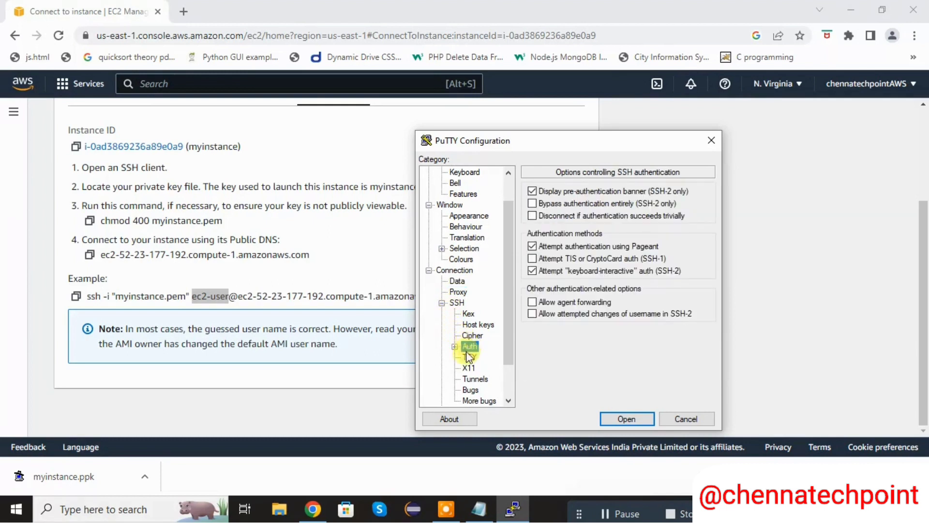
left_click(455, 346)
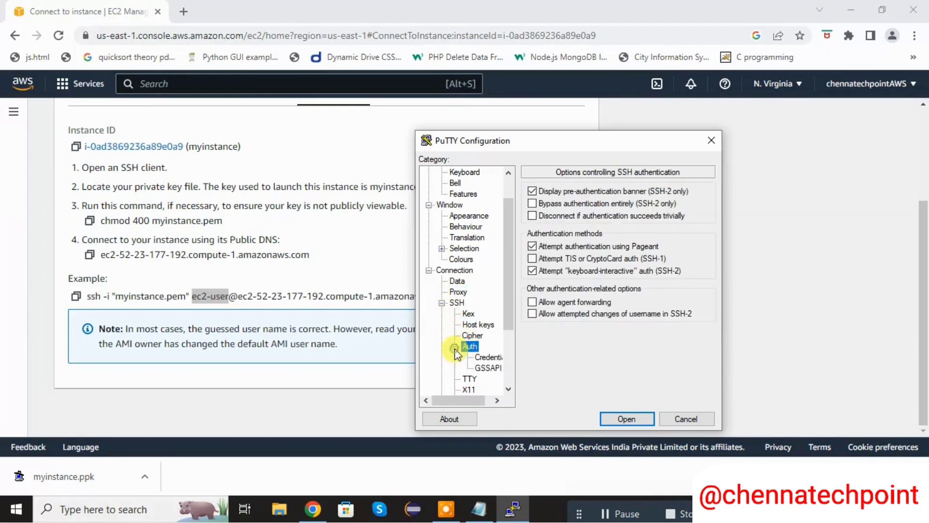
left_click(489, 361)
left_click(684, 267)
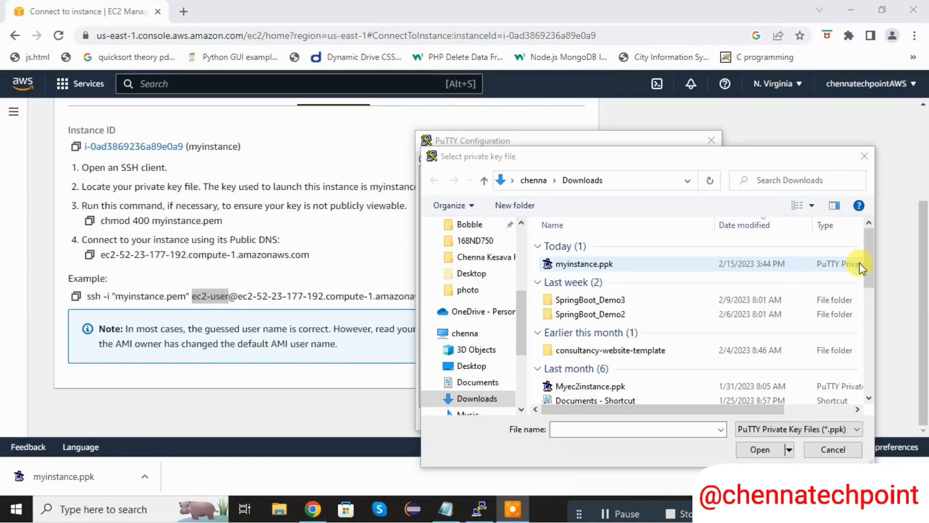
left_click(744, 265)
double_click(744, 265)
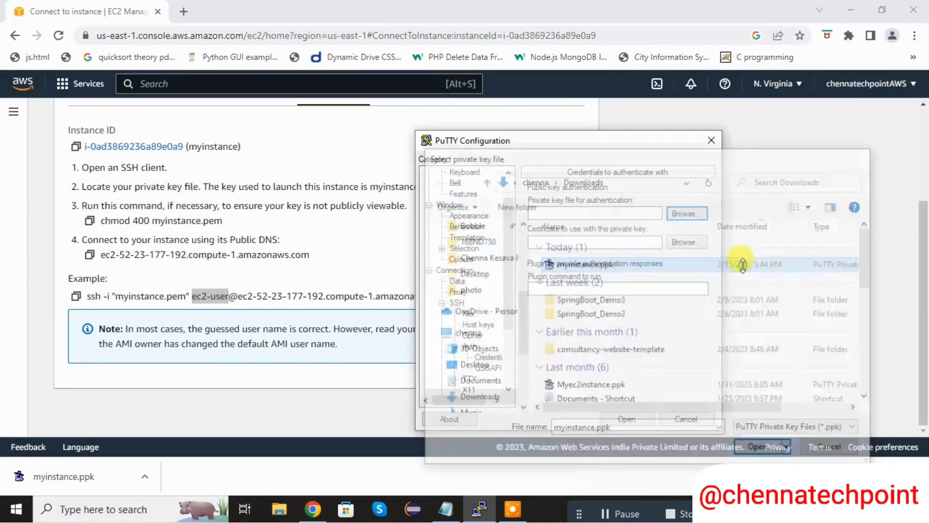
Open the SSH session to the instance, accept the server's host key and maximize the terminal window
left_click(617, 419)
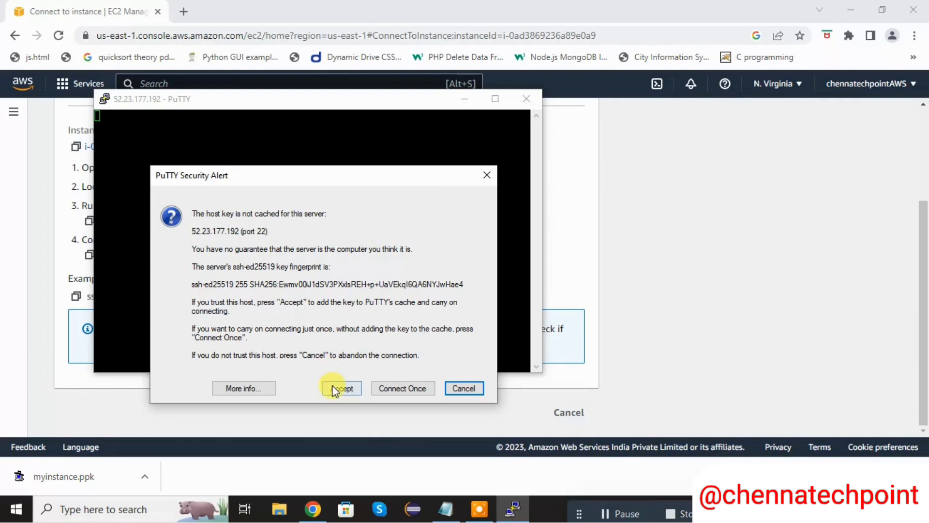
left_click(334, 391)
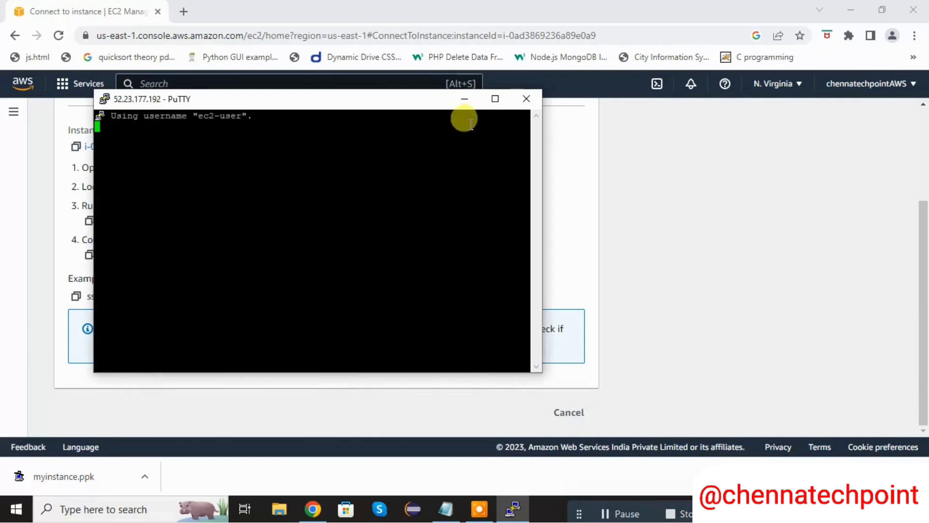
left_click(495, 99)
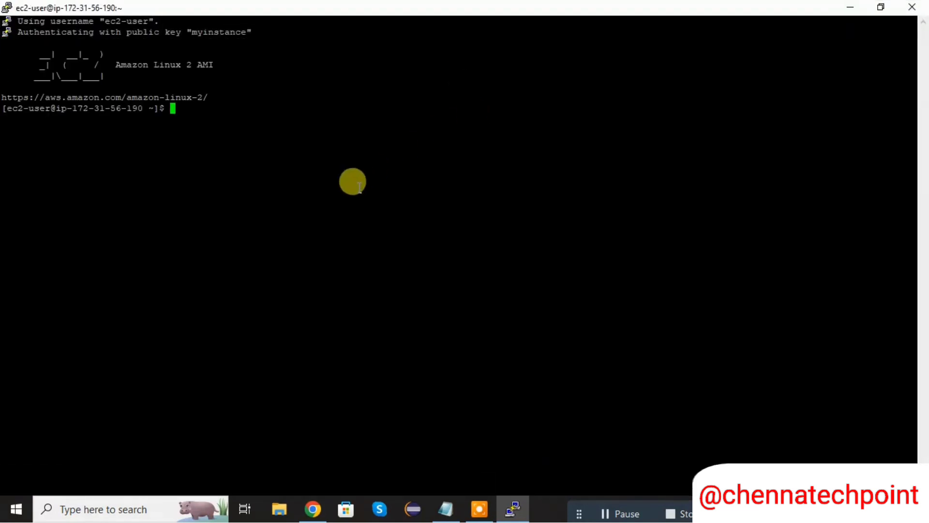